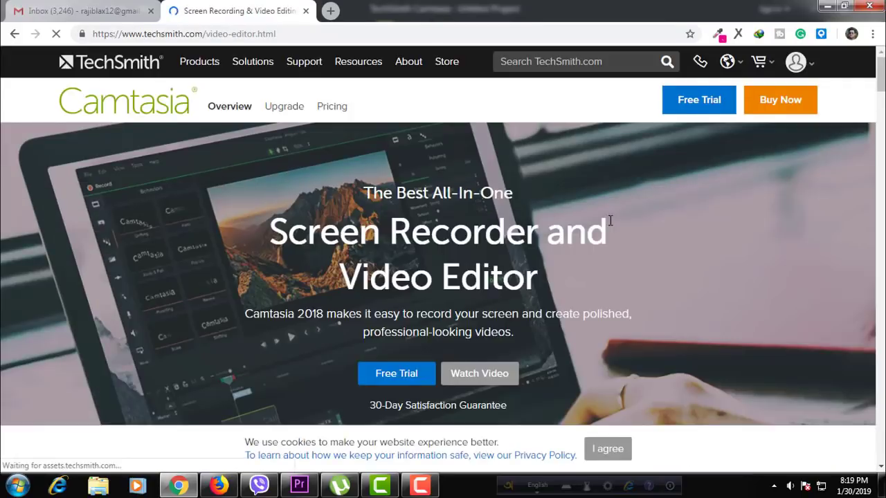
# - Open the Camtasia free trial download page on the TechSmith site
pyautogui.scroll(-1, 609, 224)
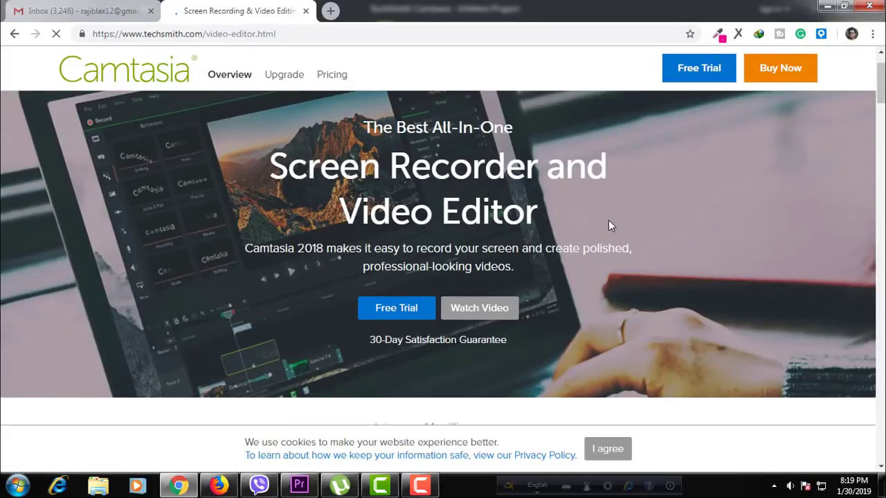
pyautogui.scroll(1, 608, 220)
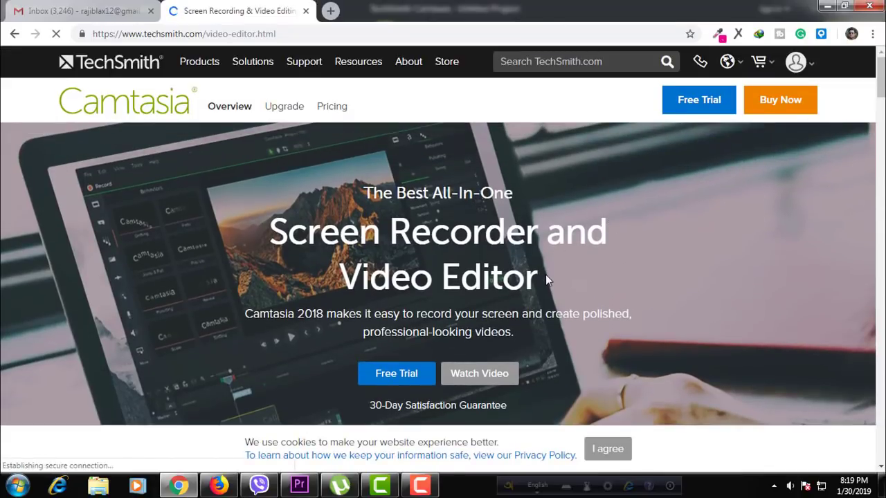
pyautogui.scroll(-1, 545, 274)
pyautogui.click(390, 346)
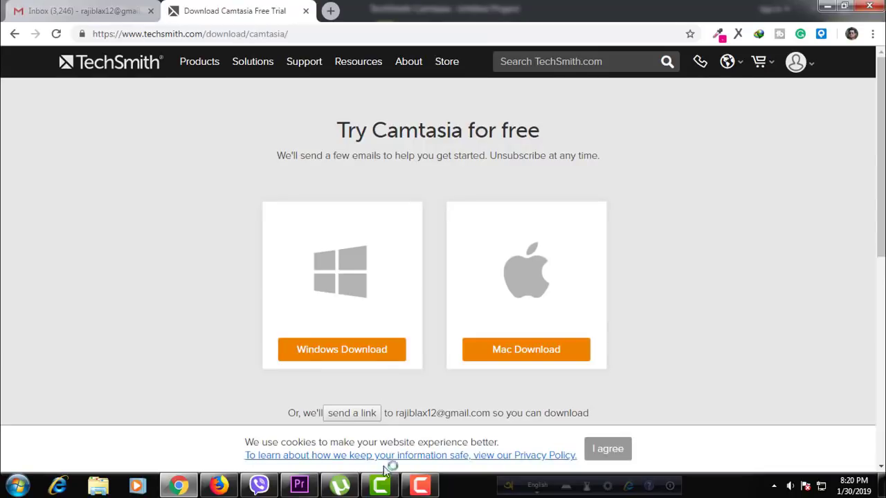
# - Switch to Camtasia, add the cornercircles intro from the library's Intros folder to the timeline, and play it
pyautogui.click(380, 487)
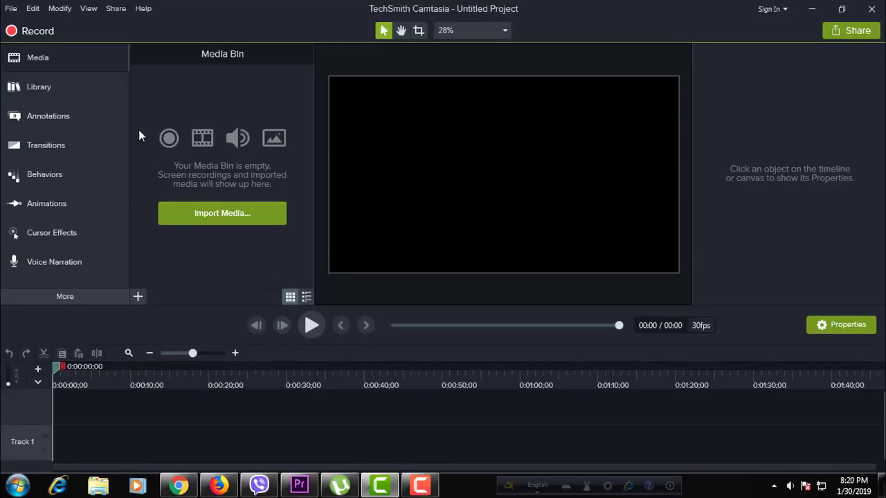
pyautogui.click(39, 87)
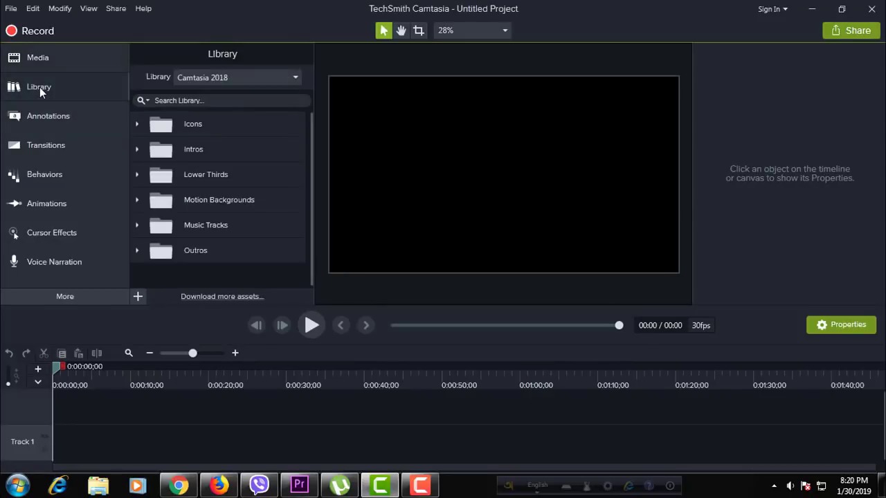
pyautogui.click(136, 149)
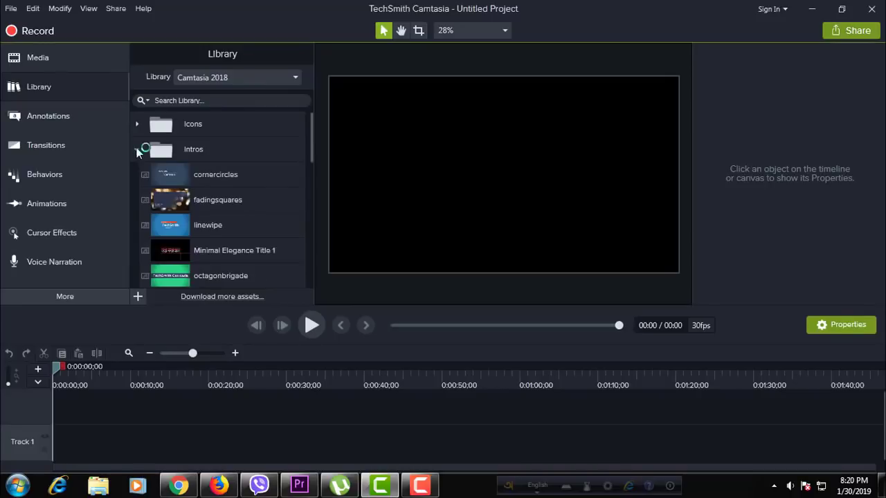
pyautogui.rightClick(168, 174)
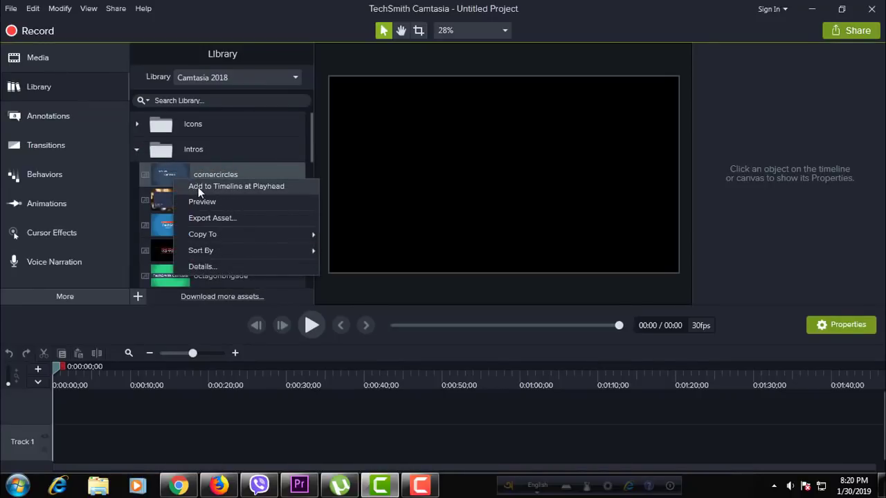
pyautogui.click(198, 187)
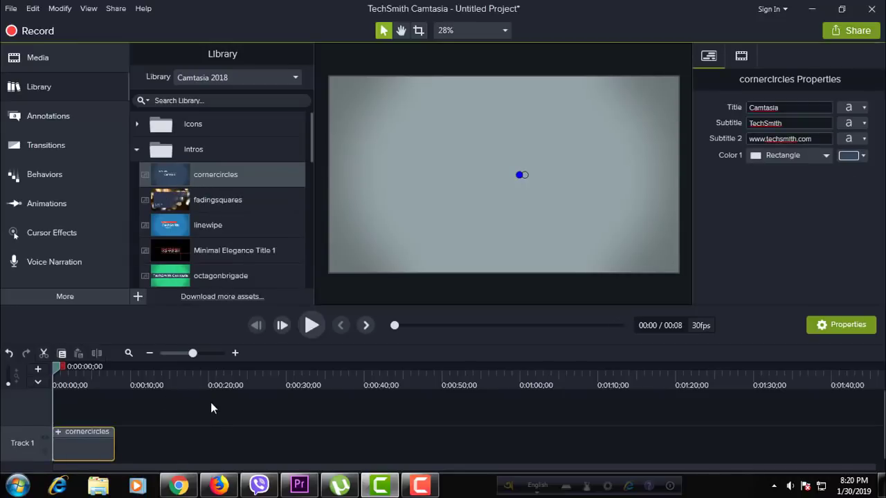
pyautogui.click(318, 328)
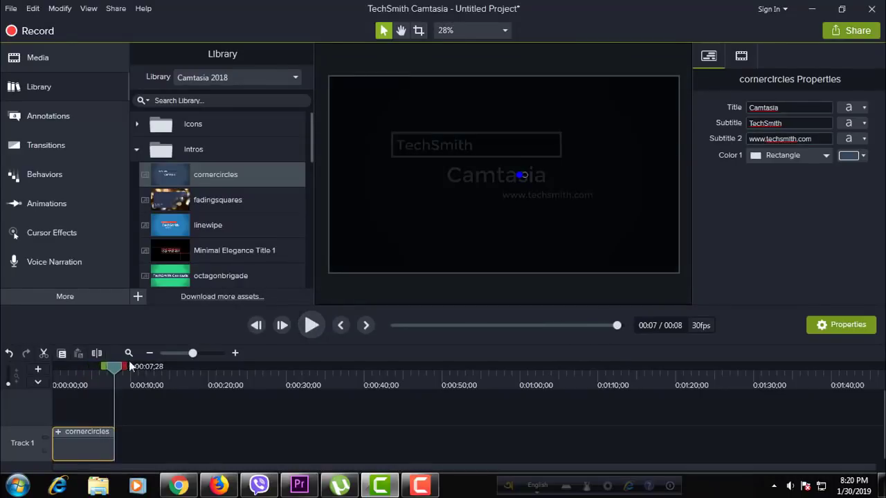
# - Add the linewipe intro to the timeline just after the cornercircles clip, at 0:00:08;18
pyautogui.click(122, 369)
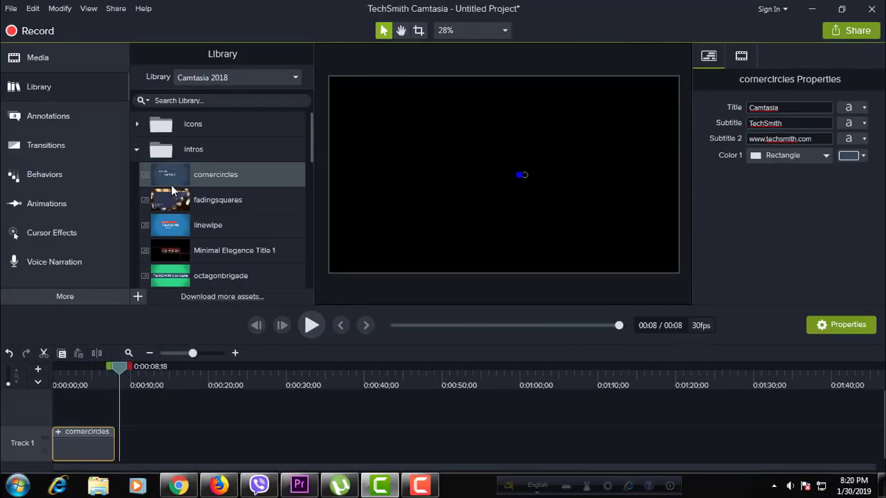
pyautogui.click(178, 229)
pyautogui.rightClick(178, 229)
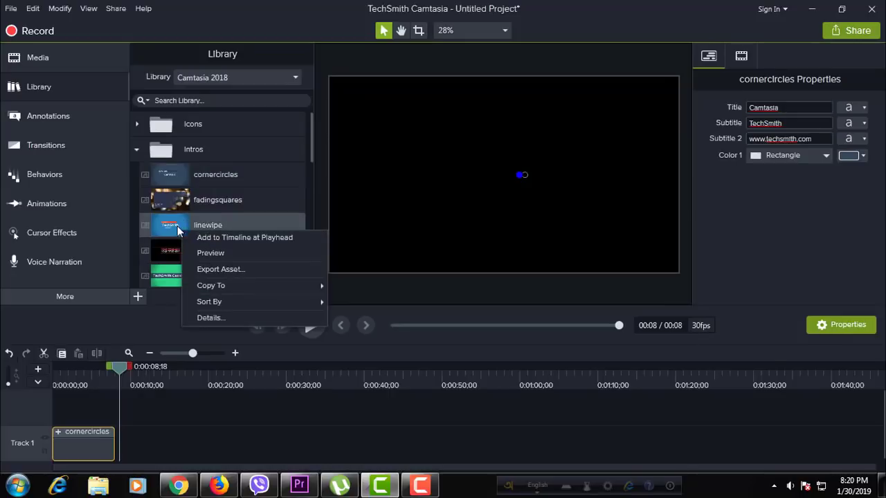
pyautogui.click(200, 238)
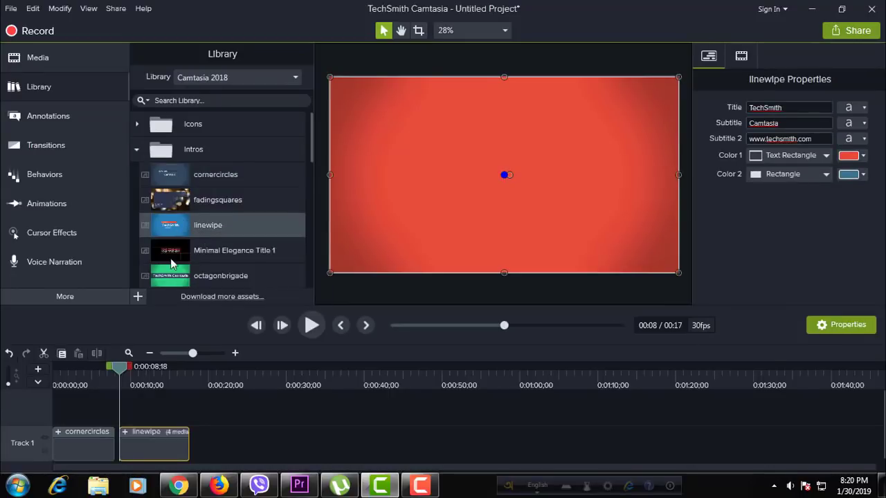
# - Add the ripples intro from the library to the timeline at the playhead
pyautogui.click(175, 256)
pyautogui.rightClick(176, 256)
pyautogui.click(164, 280)
pyautogui.scroll(-2, 164, 276)
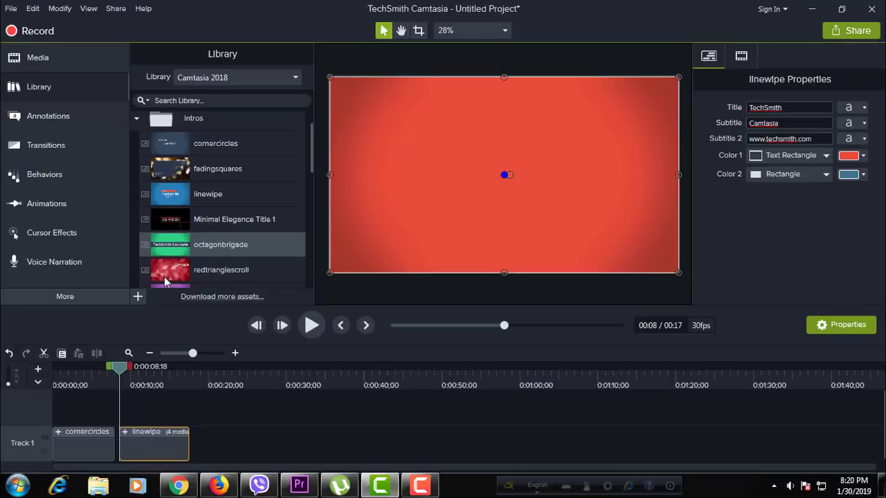
pyautogui.click(171, 269)
pyautogui.rightClick(194, 274)
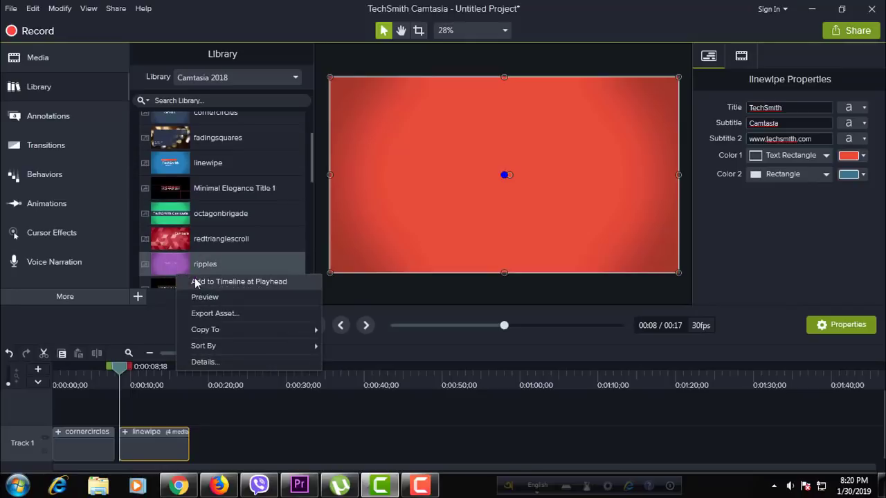
pyautogui.click(228, 282)
# - Add the redtrianglescroll intro from the library to the timeline at the playhead
pyautogui.click(179, 243)
pyautogui.rightClick(182, 247)
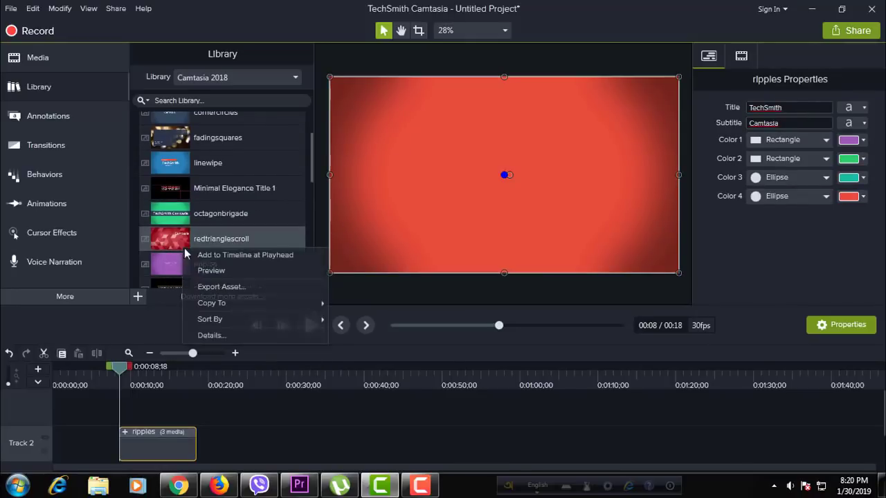
pyautogui.click(201, 256)
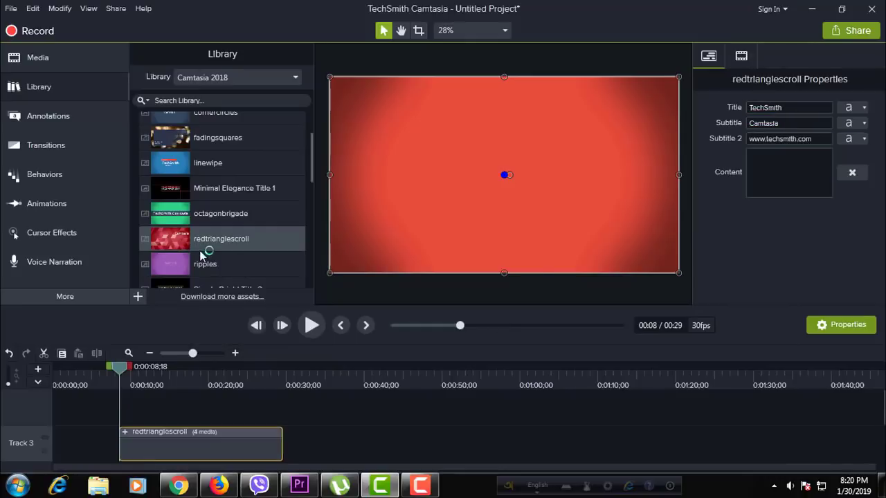
# - Browse the remaining intros in the library and play back the linewipe and ripples clips on the timeline
pyautogui.scroll(-5, 200, 256)
pyautogui.scroll(-4, 201, 256)
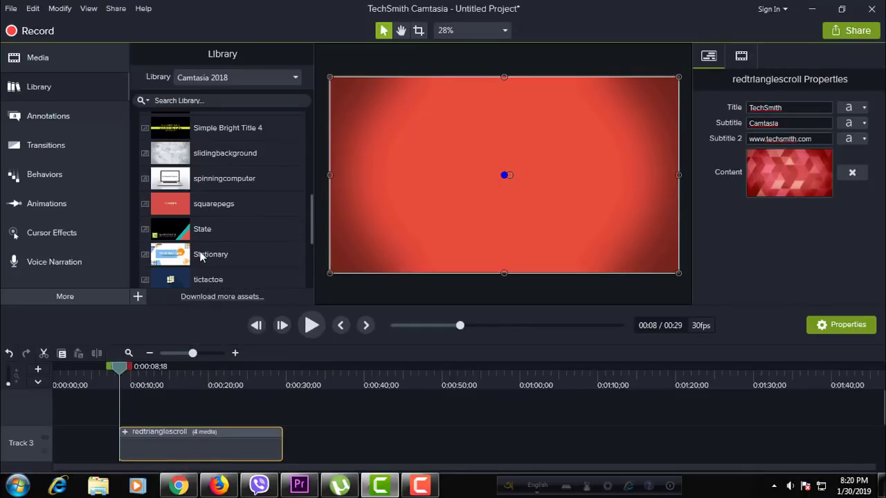
pyautogui.scroll(-1, 201, 256)
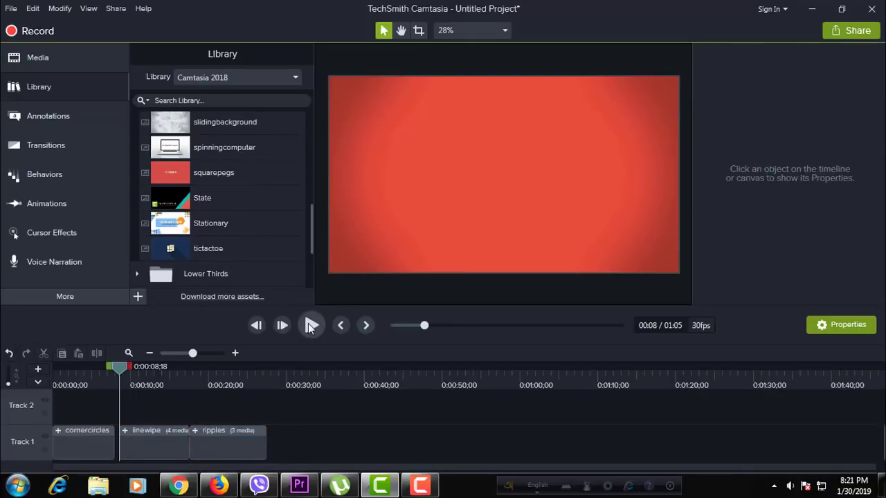
pyautogui.click(311, 325)
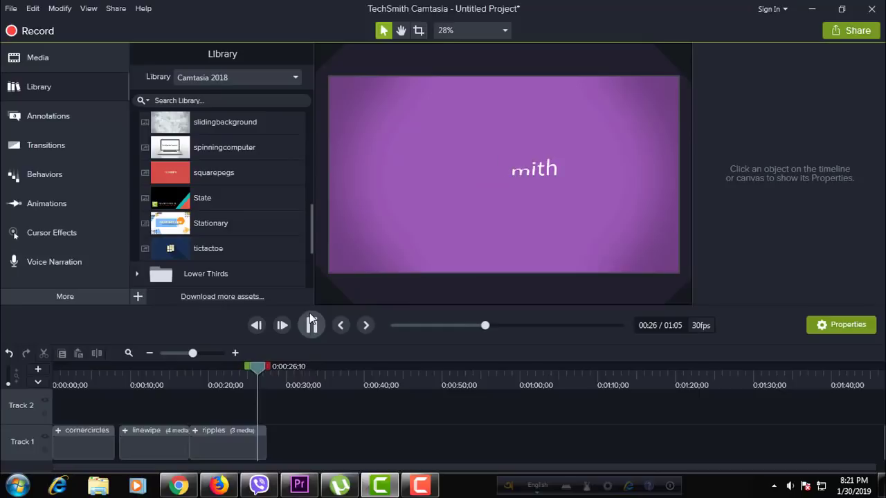
pyautogui.click(311, 321)
# - Return the playhead to about one second and delete the linewipe and ripples clips from Track 1
pyautogui.moveTo(263, 372); pyautogui.dragTo(61, 391)
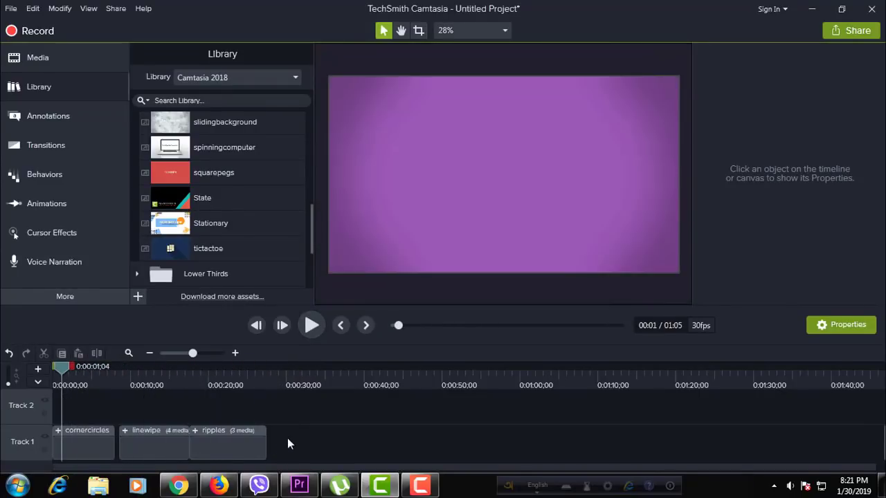
pyautogui.moveTo(287, 443); pyautogui.dragTo(158, 449)
pyautogui.press('Delete')
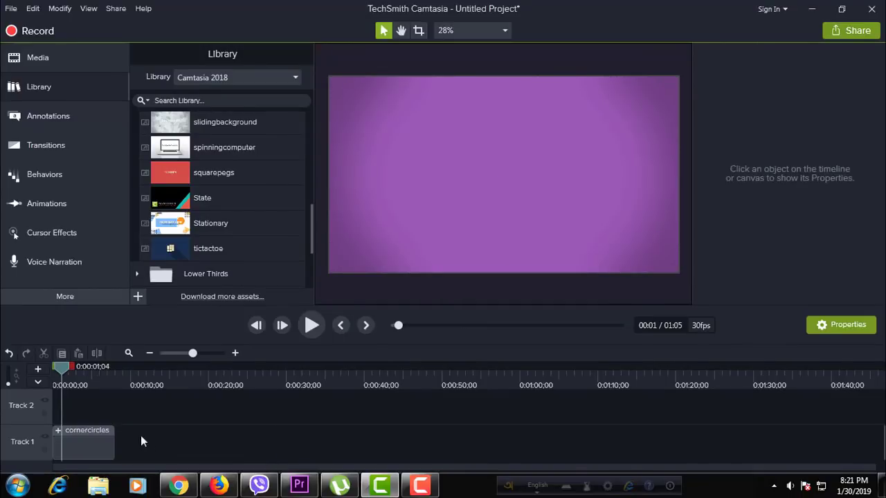
# - Select the cornercircles clip and play it, pausing at about five seconds where all its text is on the canvas
pyautogui.moveTo(62, 370)
pyautogui.mouseDown()
pyautogui.moveTo(44, 369)
pyautogui.moveTo(63, 369)
pyautogui.mouseUp()
pyautogui.click(89, 444)
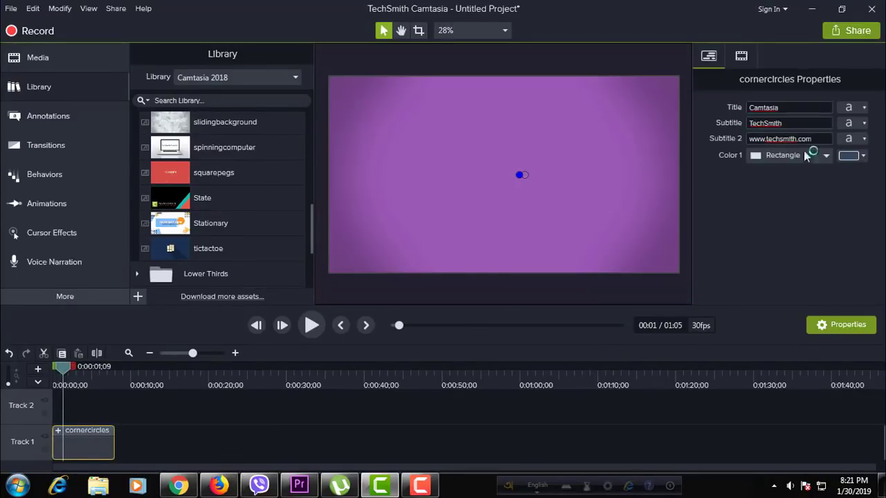
pyautogui.click(312, 326)
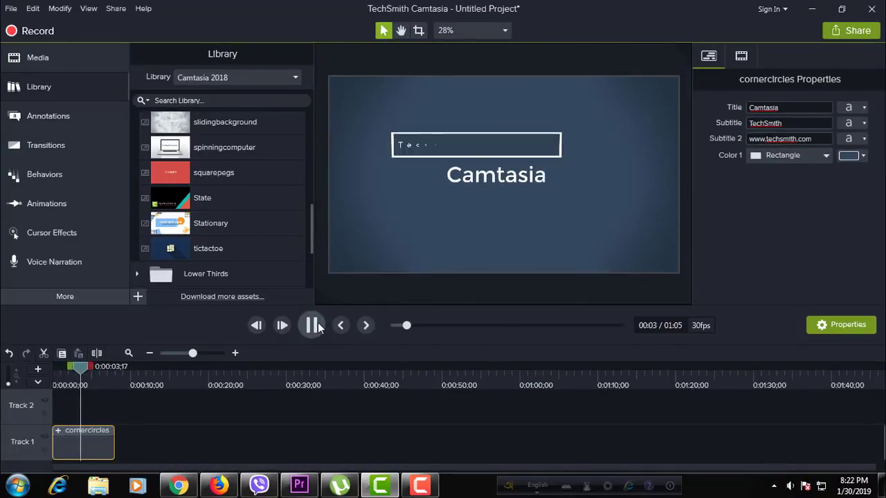
pyautogui.click(312, 326)
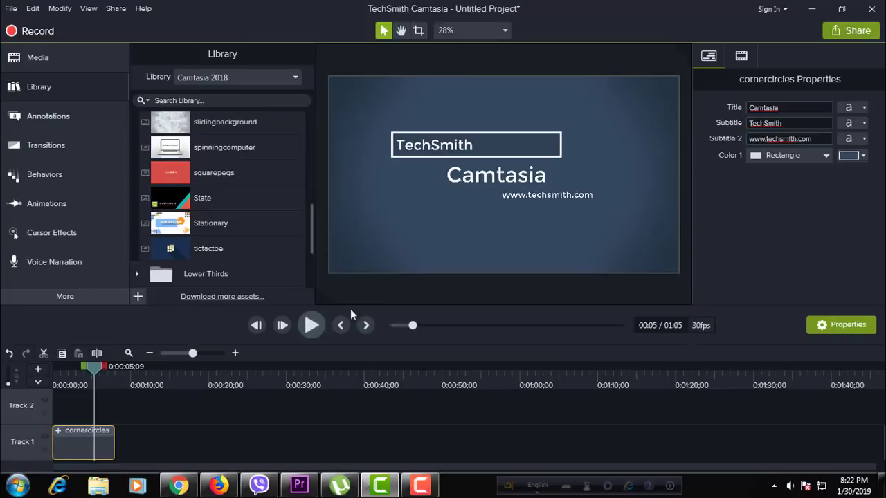
# - Set the cornercircles intro's title to "Your Channel Name" and its subtitle to "Welcome"
pyautogui.doubleClick(804, 107)
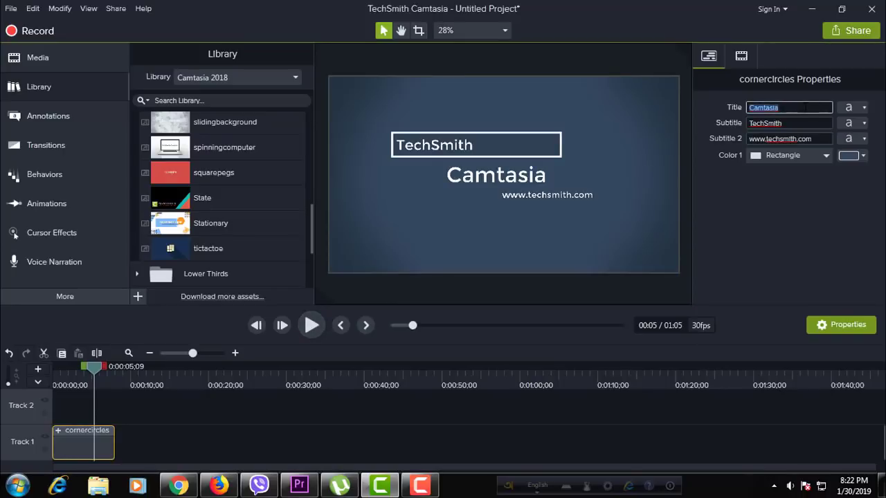
pyautogui.write('Y')
pyautogui.write('our Channel Name')
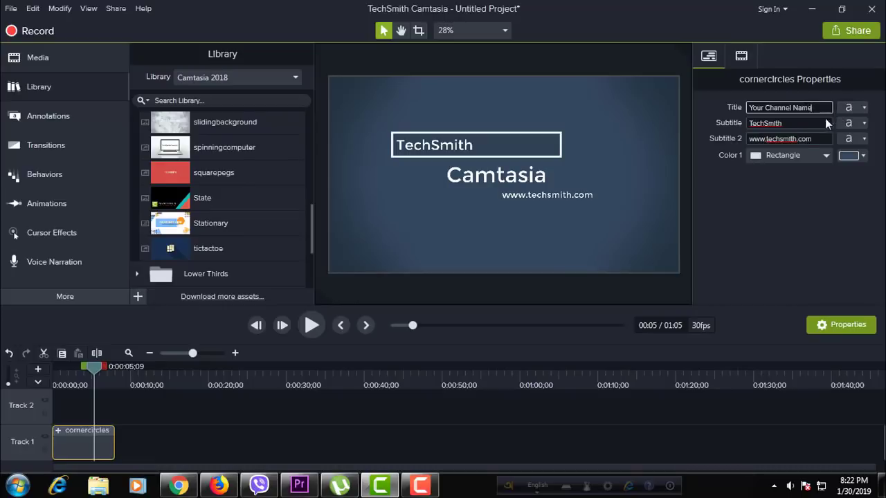
pyautogui.click(814, 123)
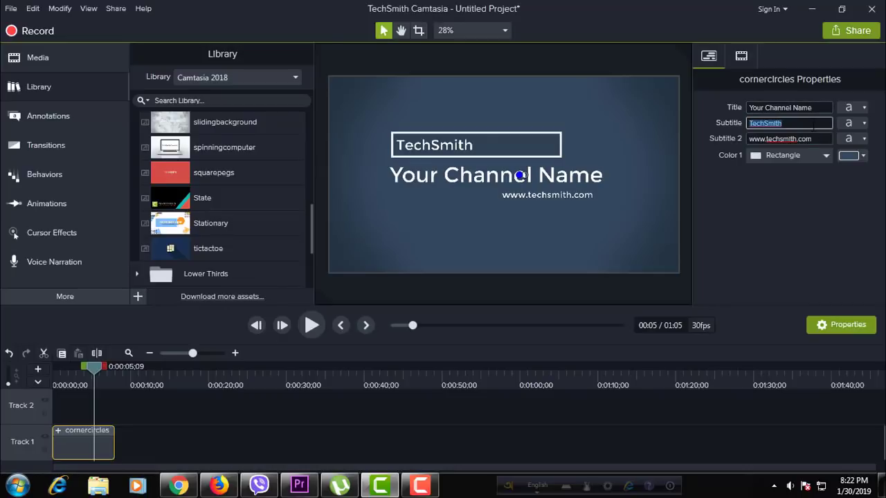
pyautogui.write('Welcome')
pyautogui.press('Tab')
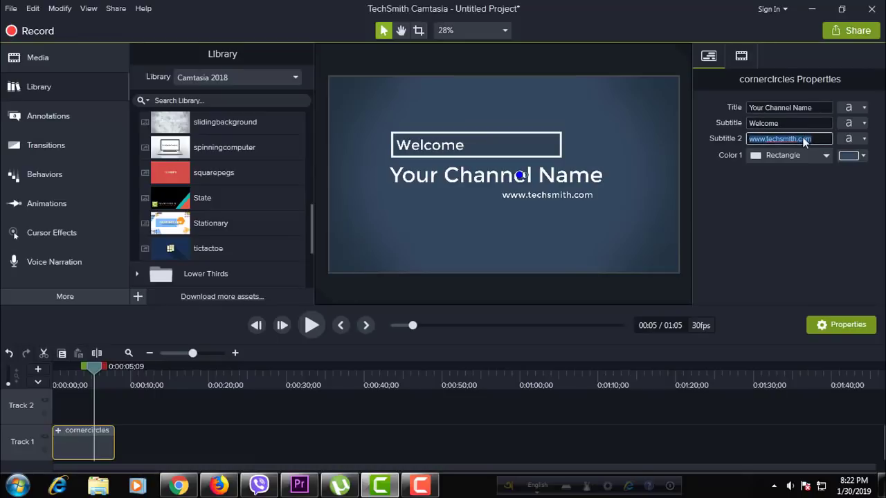
# - Set the intro's second subtitle to "Your Url" and move the cornercircles clip up to Track 2
pyautogui.write('Url')
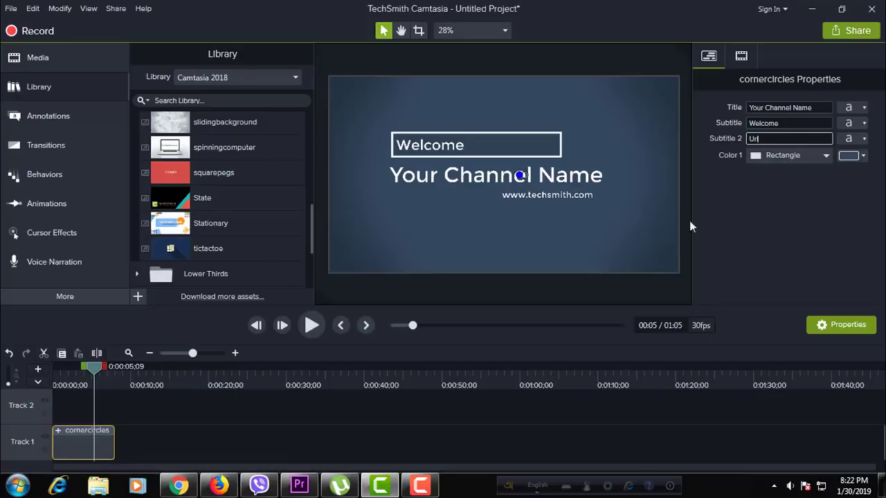
pyautogui.click(652, 220)
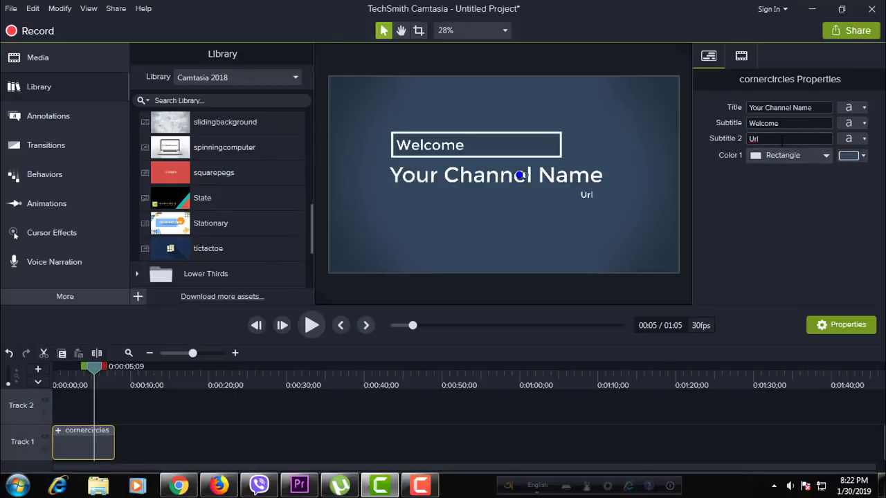
pyautogui.doubleClick(778, 139)
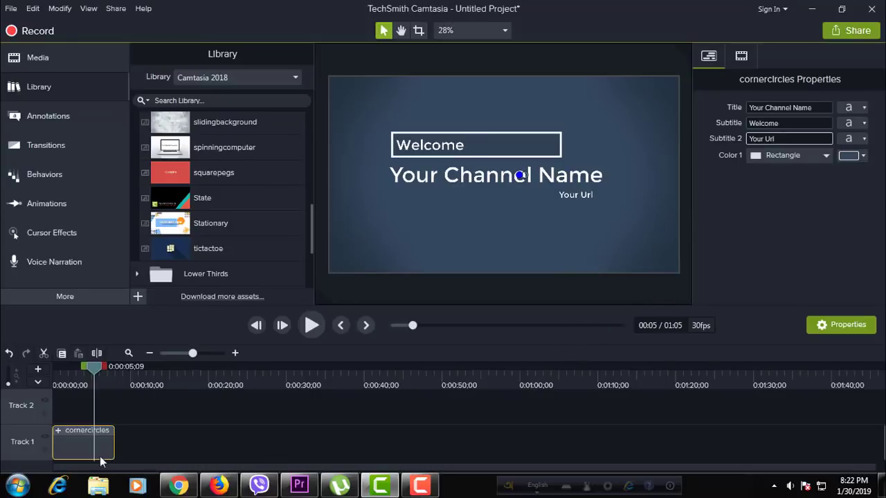
pyautogui.moveTo(77, 444); pyautogui.dragTo(69, 416)
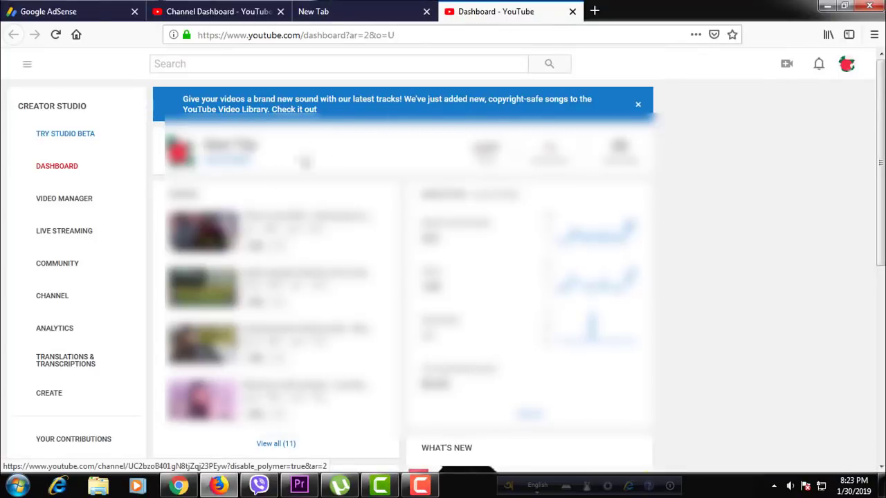
# - In YouTube Creator Studio in Firefox, open the Audio Library and download the free music track Pull Up Riddim
pyautogui.click(52, 399)
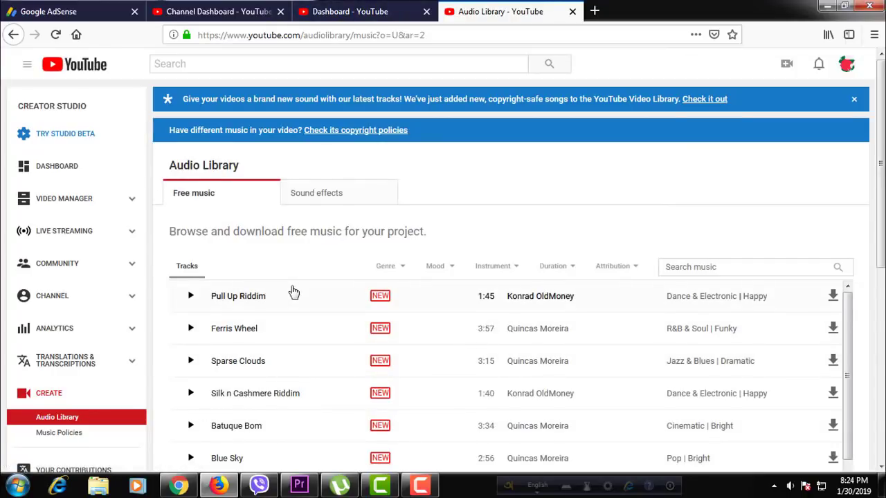
pyautogui.scroll(-3, 293, 290)
pyautogui.scroll(3, 293, 290)
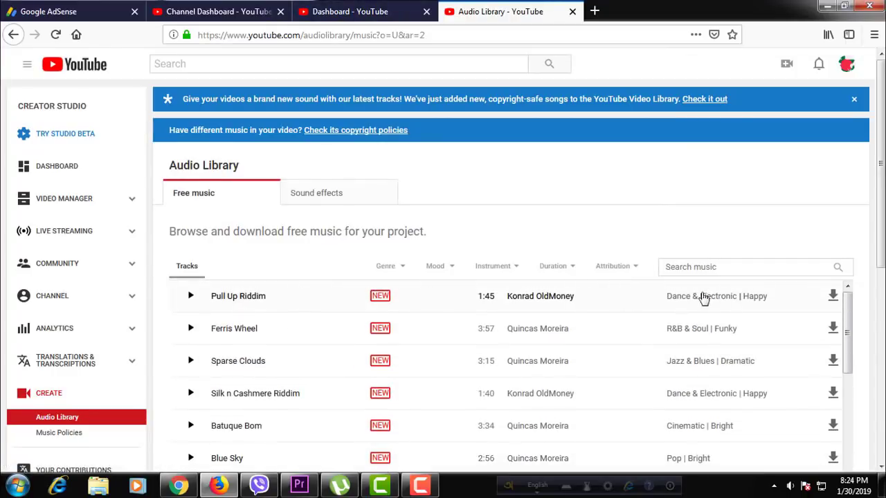
pyautogui.click(833, 297)
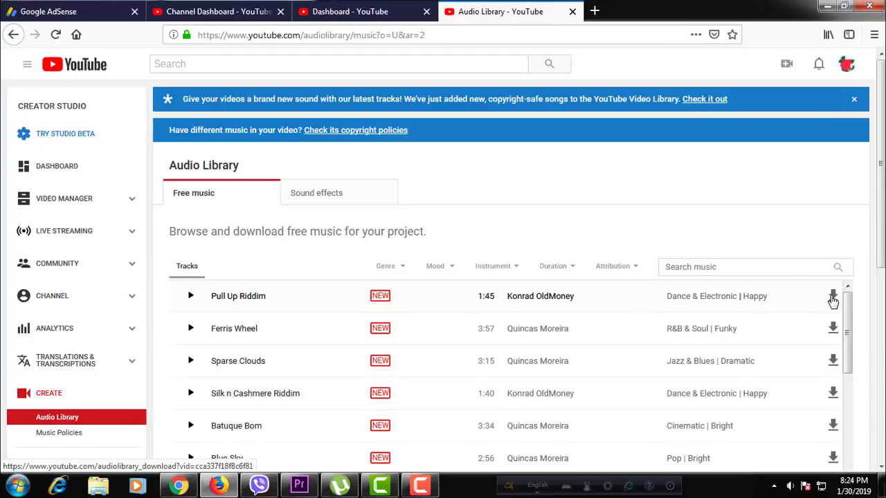
# - Save the Pull_Up_Riddim.mp3 download and, from its containing folder, place it at the start of Track 1 in Camtasia
pyautogui.click(499, 313)
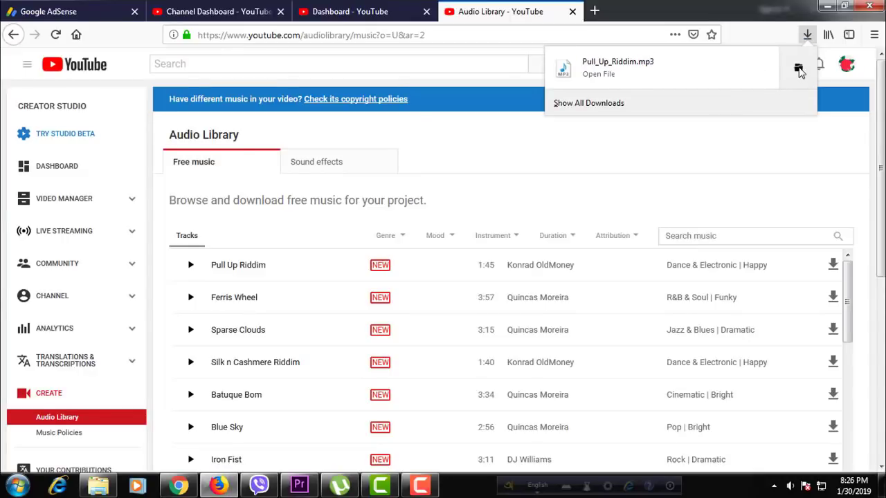
pyautogui.rightClick(632, 81)
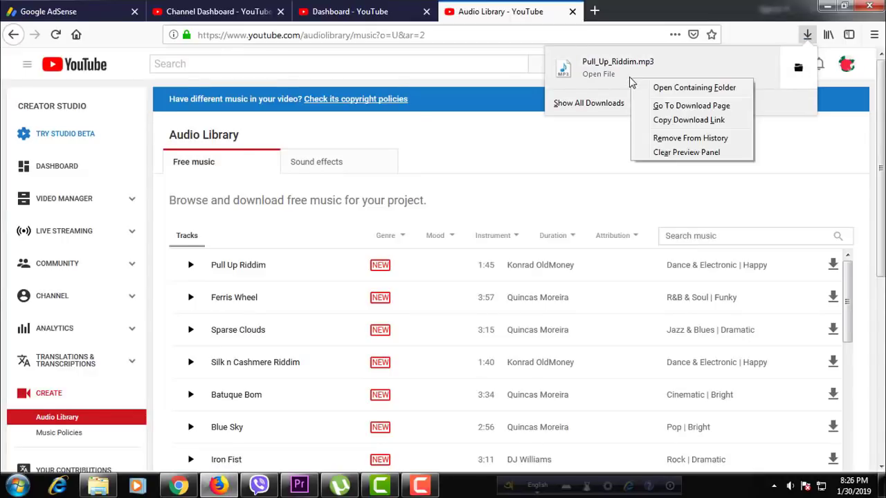
pyautogui.click(685, 88)
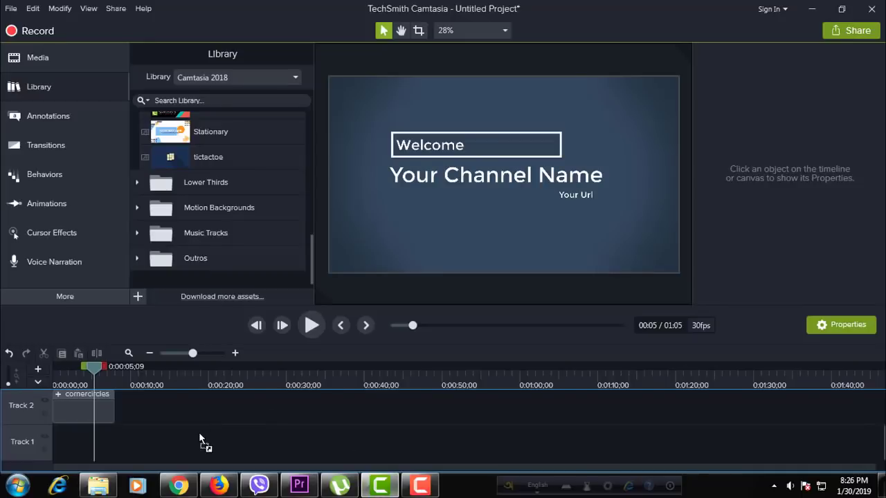
pyautogui.moveTo(198, 432); pyautogui.dragTo(72, 468)
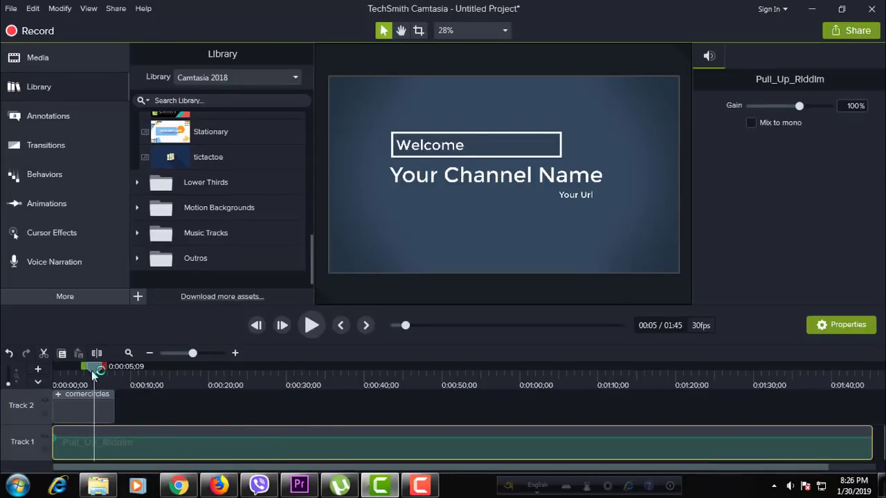
# - Trim about the first 16 seconds off the Pull_Up_Riddim clip and move it back to the start of Track 1
pyautogui.moveTo(95, 374); pyautogui.dragTo(182, 393)
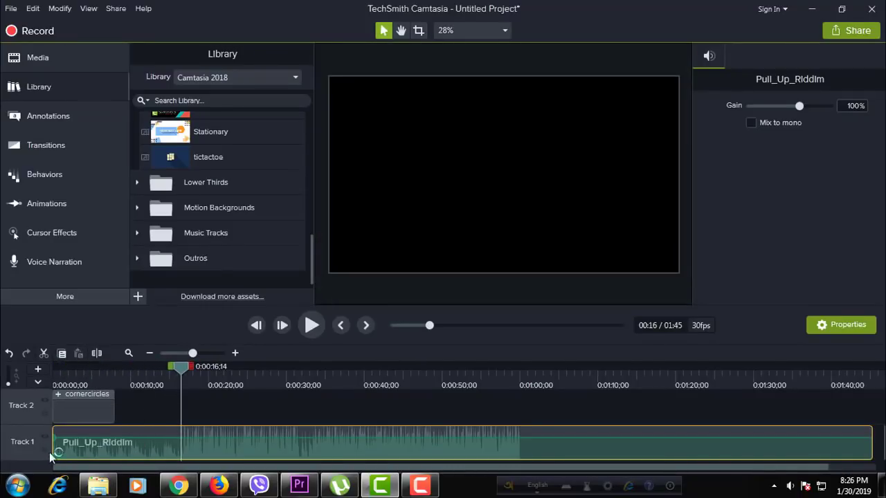
pyautogui.moveTo(71, 449); pyautogui.dragTo(181, 448)
pyautogui.moveTo(235, 450); pyautogui.dragTo(77, 452)
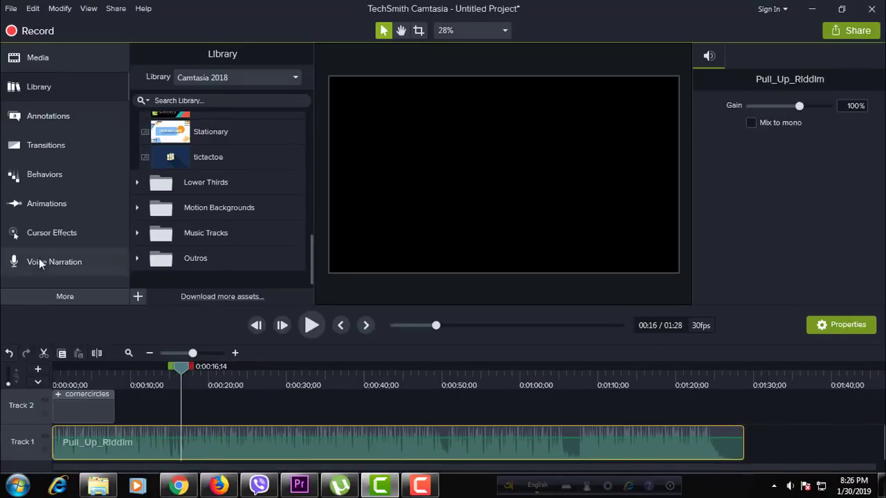
# - Apply the Fade In audio effect to the Pull_Up_Riddim clip on Track 1
pyautogui.click(66, 296)
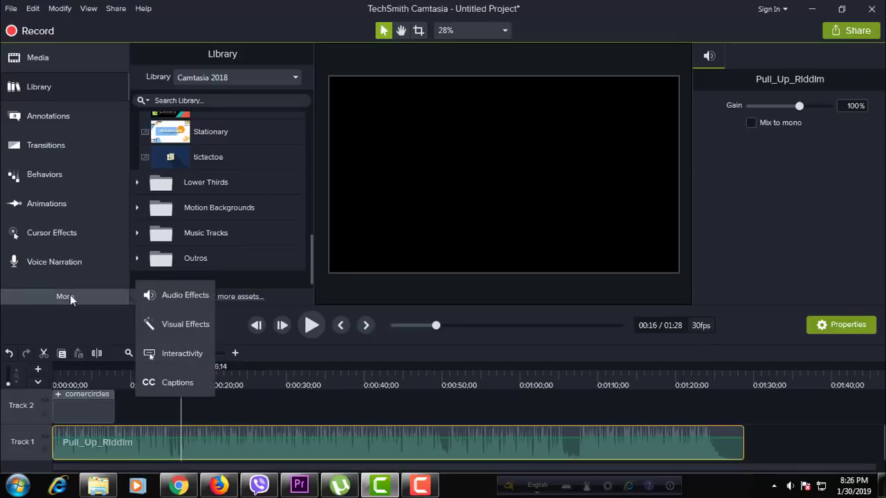
pyautogui.click(196, 296)
pyautogui.moveTo(184, 154); pyautogui.dragTo(77, 430)
pyautogui.moveTo(239, 187); pyautogui.dragTo(106, 441)
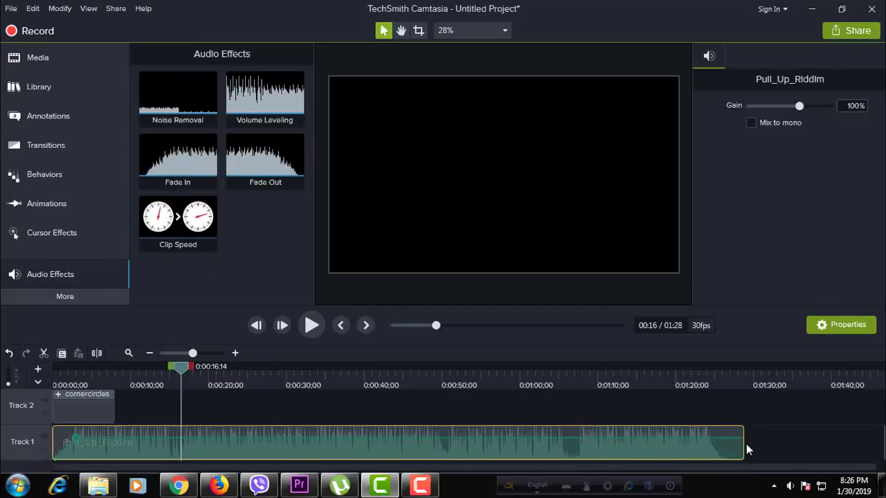
# - Trim the music clip's end to match the cornercircles clip, finishing with a Fade Out, and play the intro from the start
pyautogui.moveTo(464, 449); pyautogui.dragTo(115, 447)
pyautogui.moveTo(228, 207); pyautogui.dragTo(122, 447)
pyautogui.hotkey('ctrl', 'Home')
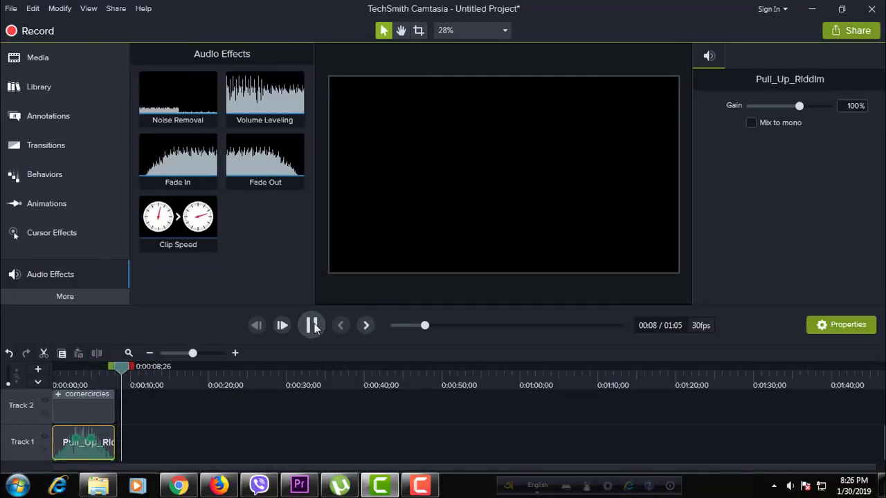
pyautogui.click(312, 325)
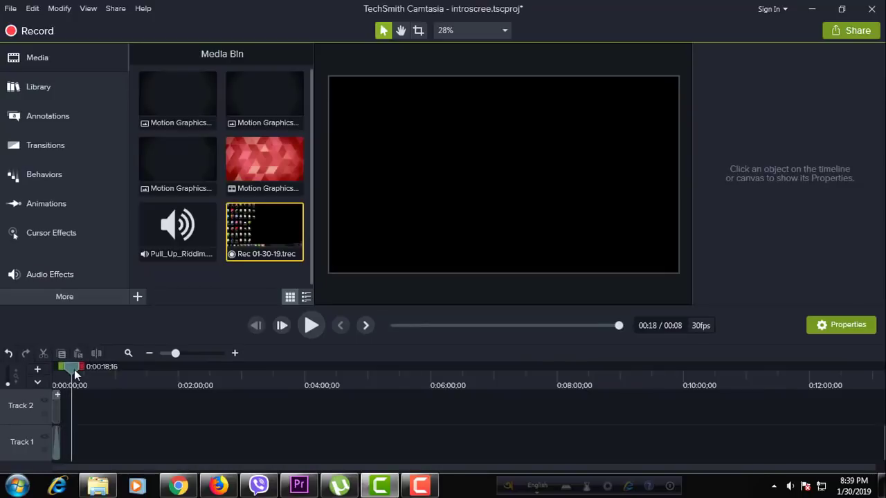
# - Start producing the intro as a local file and choose the MP4 with Smart Player (up to 1080p) preset in the Production Wizard
pyautogui.moveTo(74, 369); pyautogui.dragTo(67, 371)
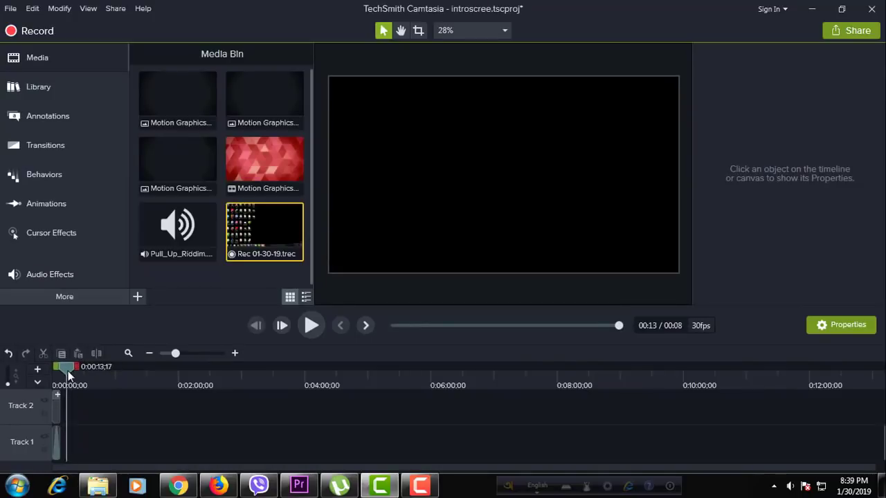
pyautogui.click(851, 31)
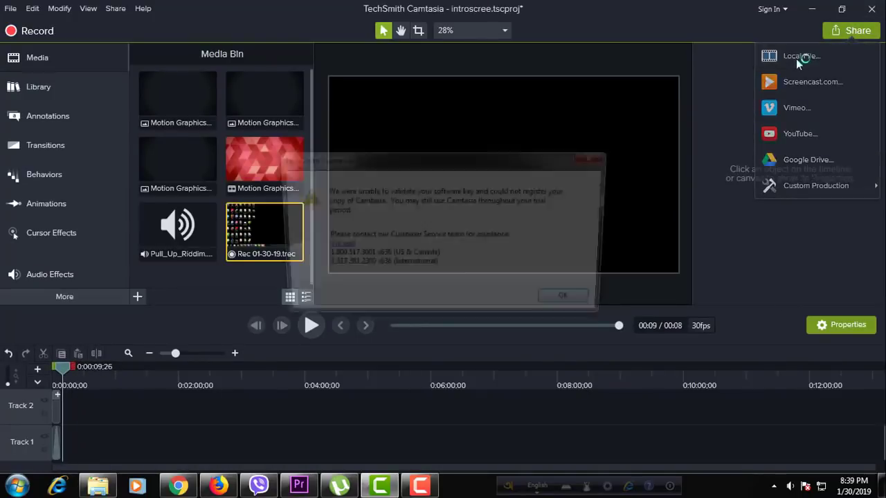
pyautogui.click(596, 157)
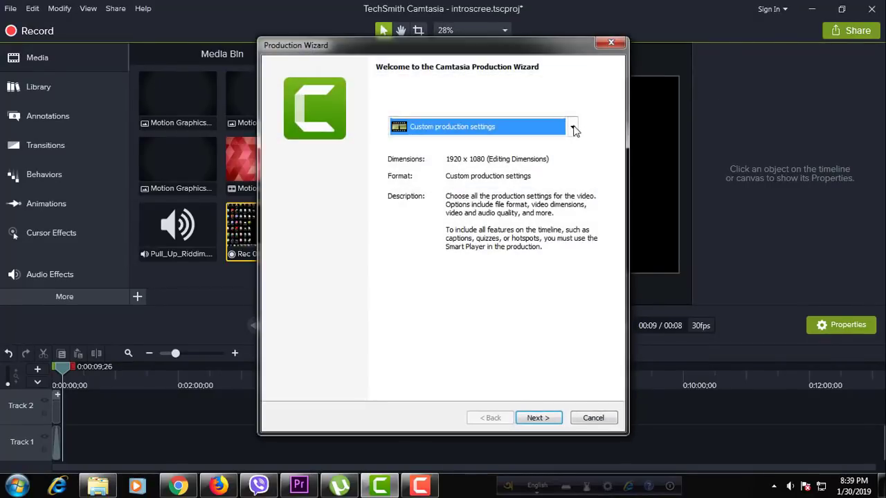
pyautogui.click(574, 130)
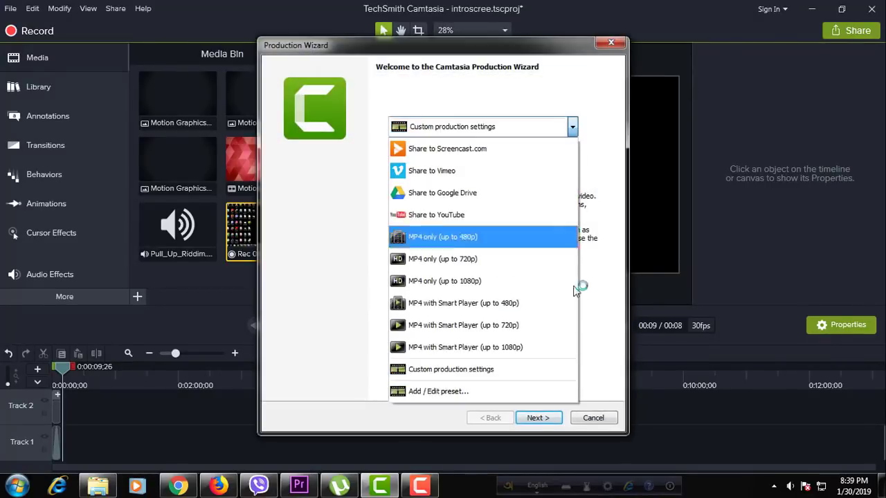
pyautogui.click(572, 354)
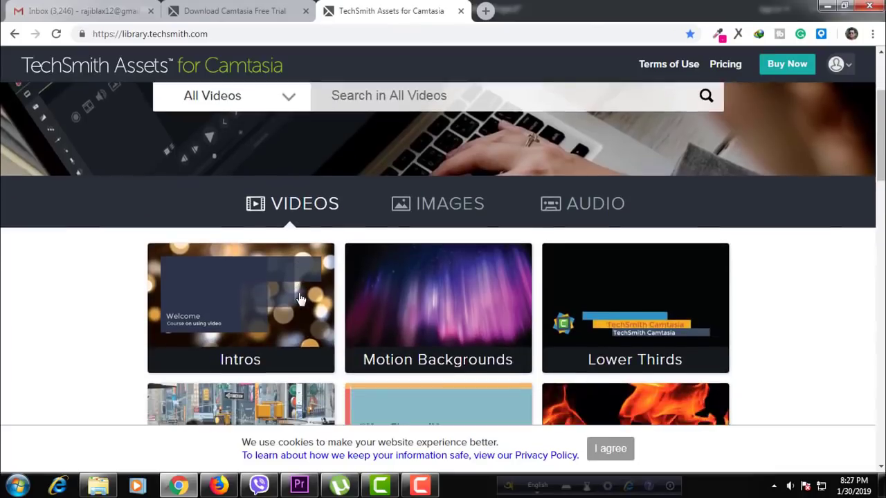
# - On the TechSmith Assets site in Chrome, open the Intros video category and browse its free and premium templates, previewing several
pyautogui.scroll(-2, 280, 231)
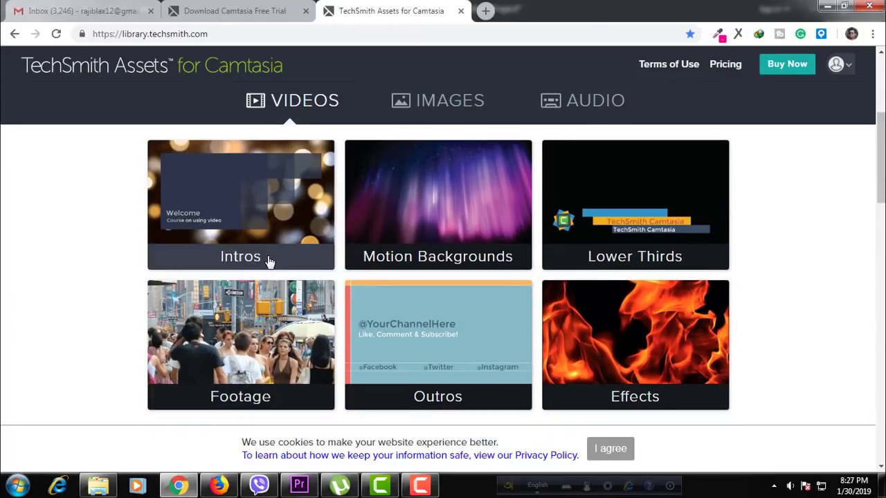
pyautogui.click(307, 252)
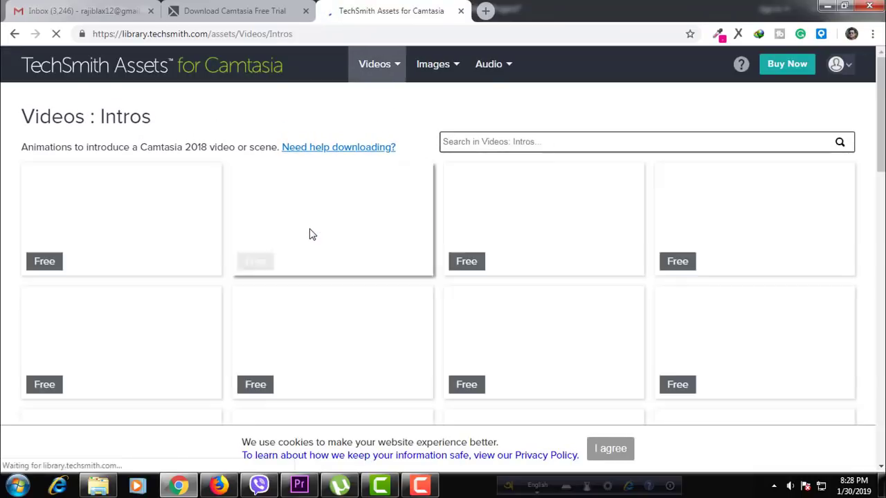
pyautogui.moveTo(310, 234)
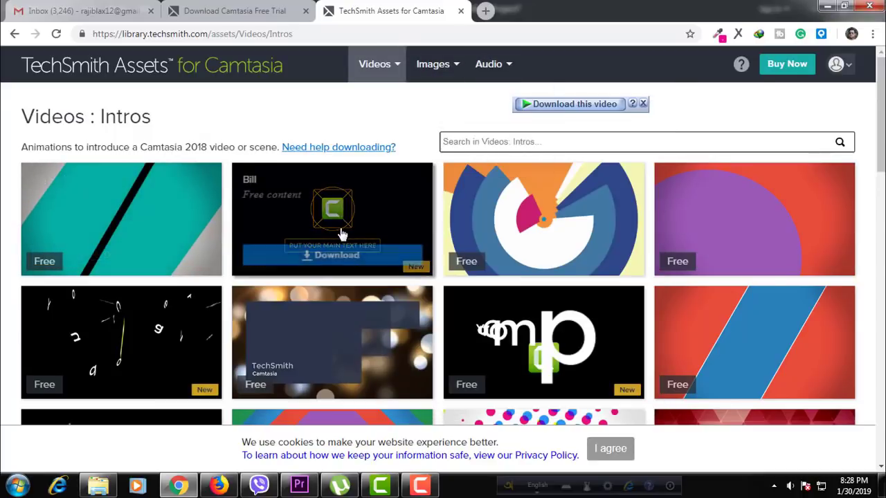
pyautogui.moveTo(342, 235)
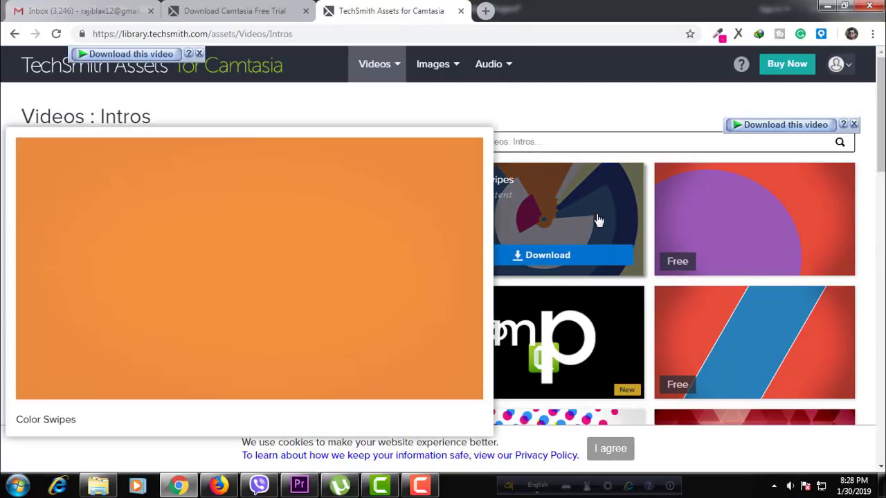
pyautogui.scroll(-4, 599, 220)
pyautogui.scroll(-4, 599, 215)
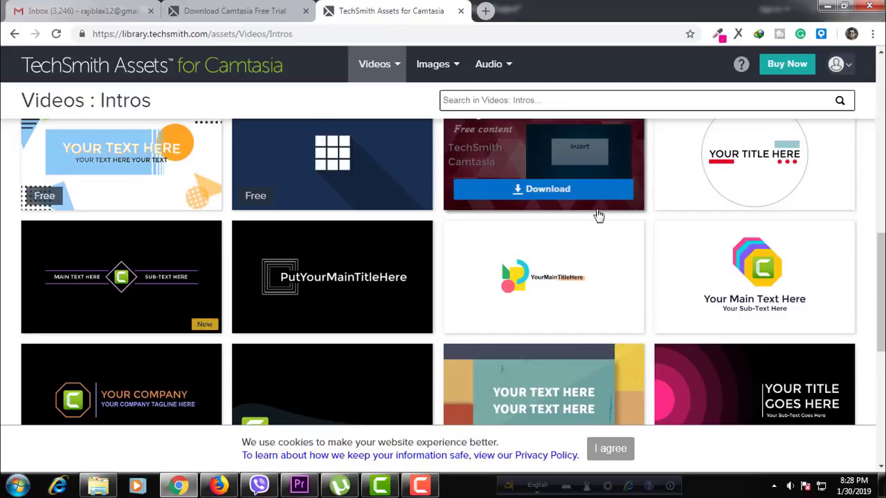
pyautogui.scroll(-6, 599, 217)
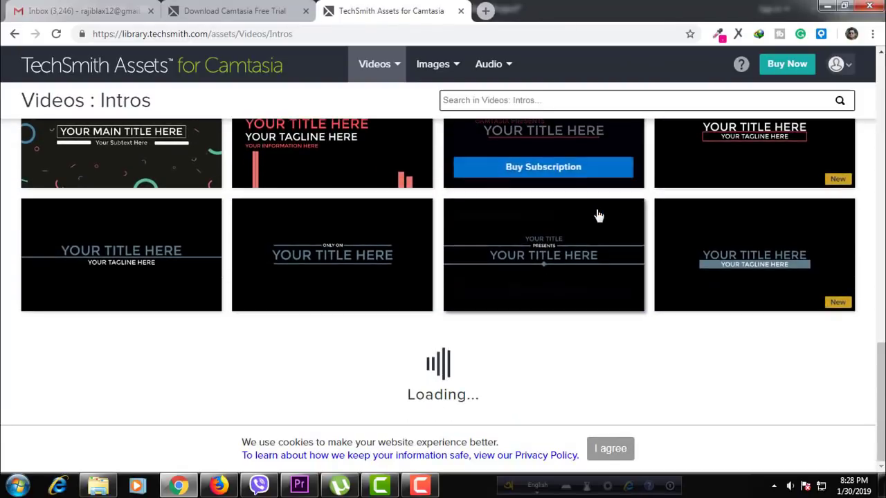
pyautogui.moveTo(598, 216)
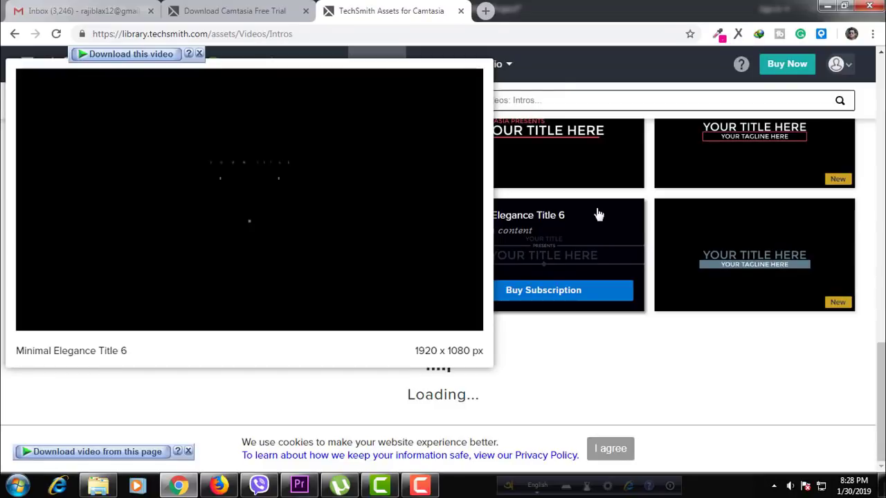
pyautogui.scroll(-10, 598, 215)
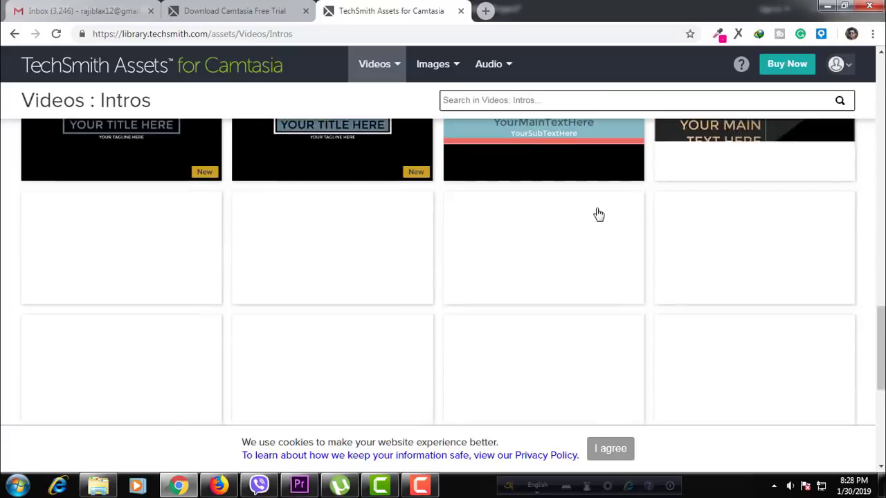
pyautogui.scroll(2, 599, 213)
pyautogui.scroll(-6, 599, 213)
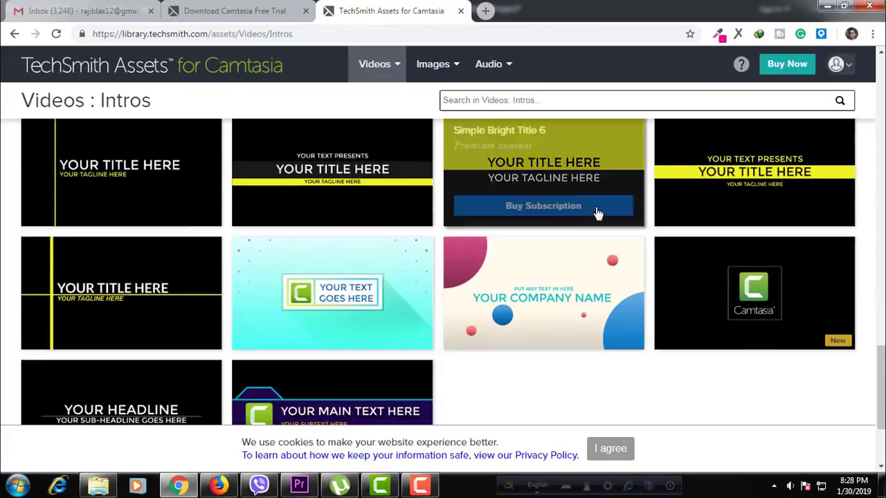